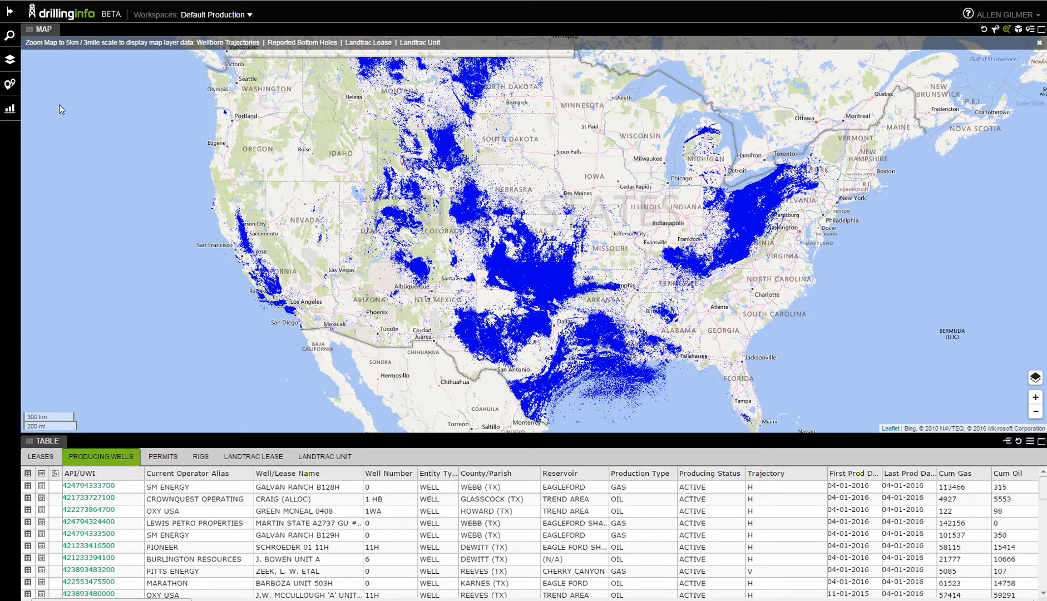
- Filter the producing wells by current operator alias, searching for "apa" and selecting APACHE
left_click(10, 36)
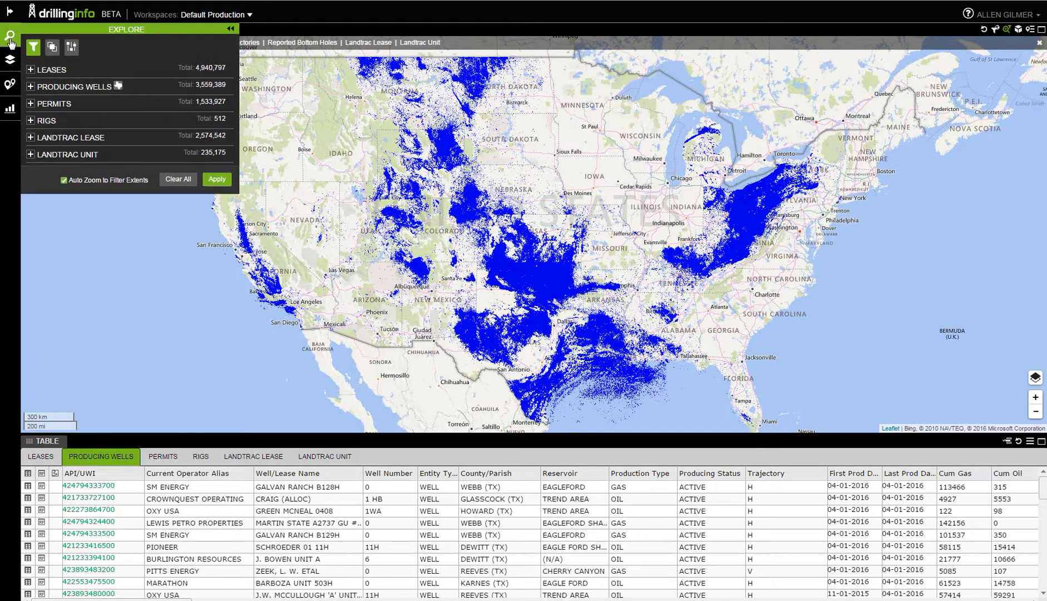
left_click(49, 89)
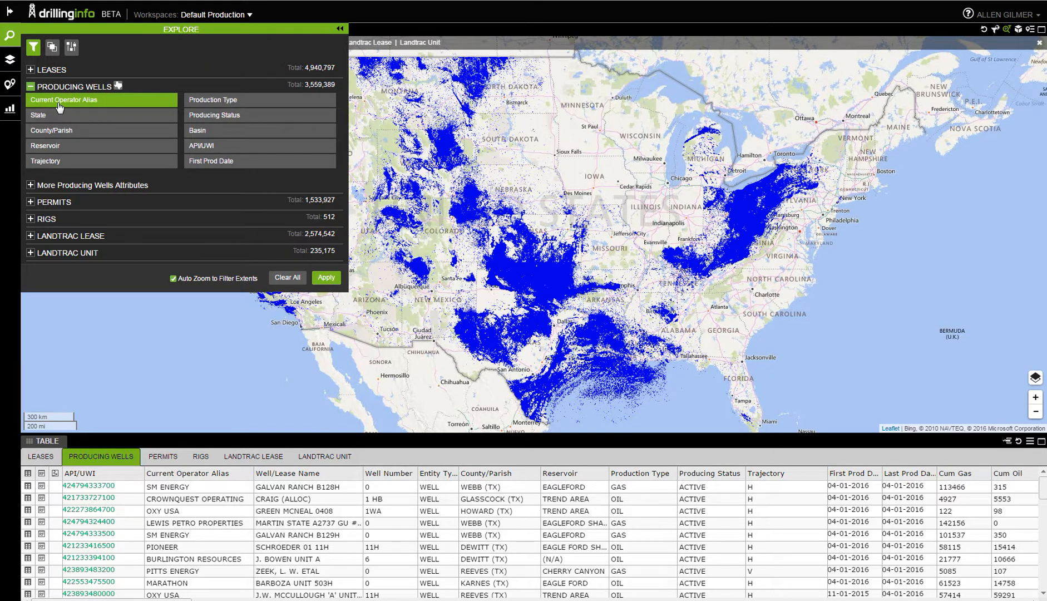
left_click(60, 103)
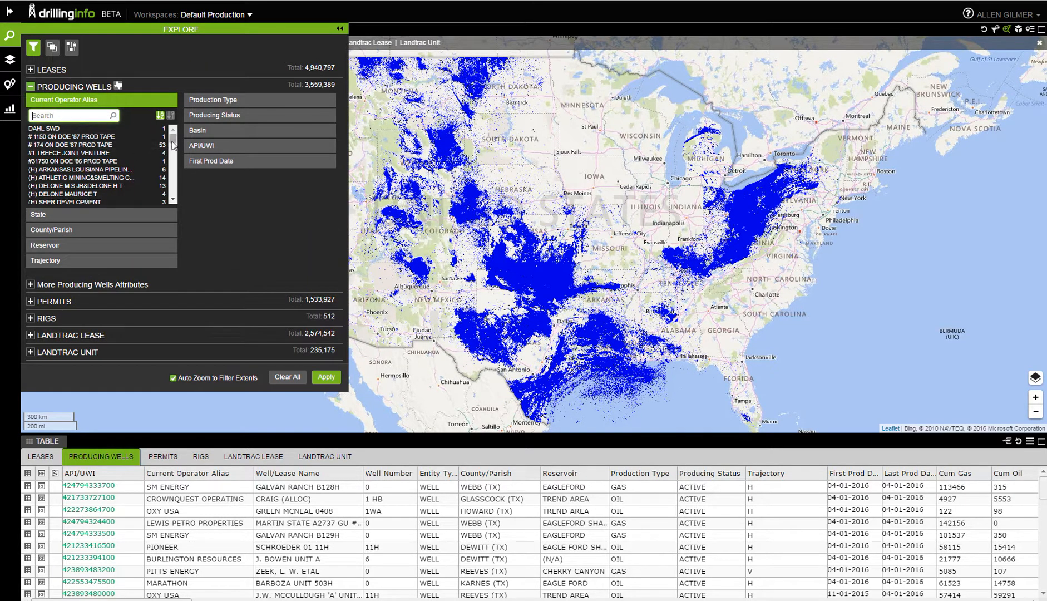
mouse_move(172, 141)
left_mouse_down()
mouse_move(173, 174)
mouse_move(172, 137)
left_mouse_up()
type("apa")
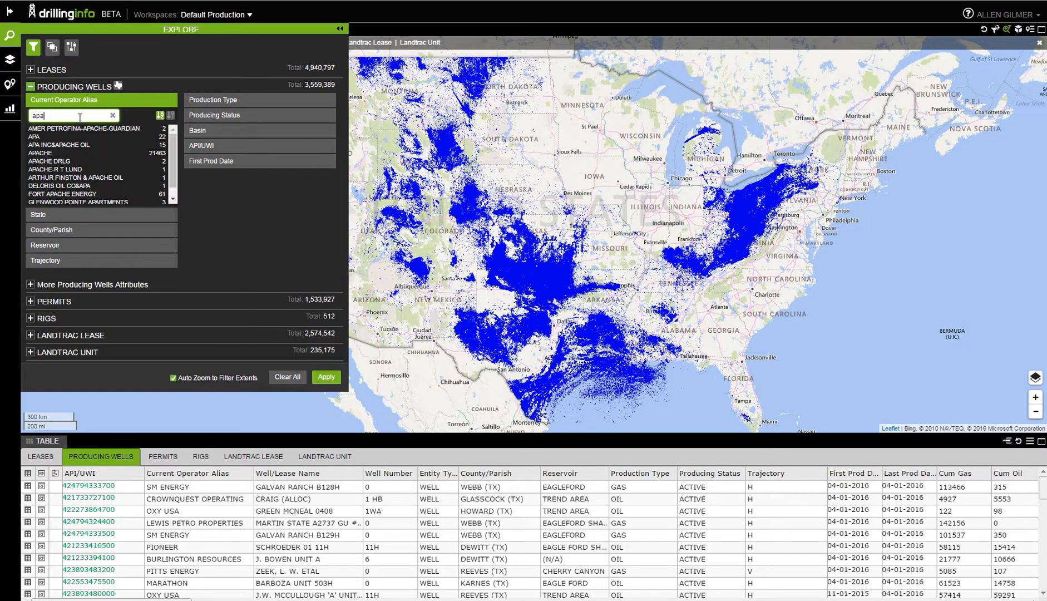
left_click(56, 154)
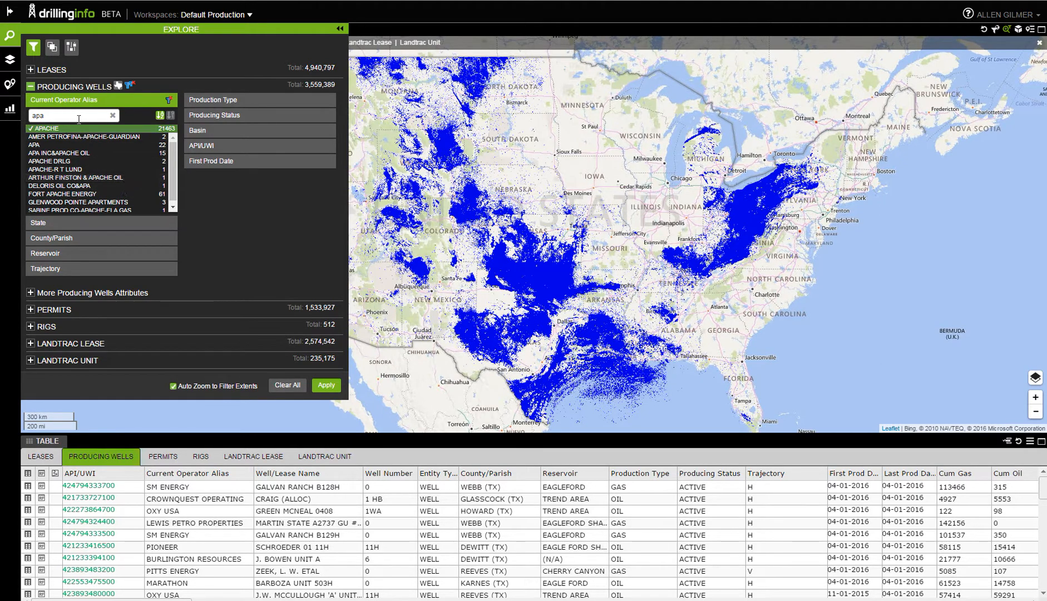
- Add ANADARKO and CHESAPEAKE to the current operator alias filter for producing wells
left_click_drag(72, 115, 30, 116)
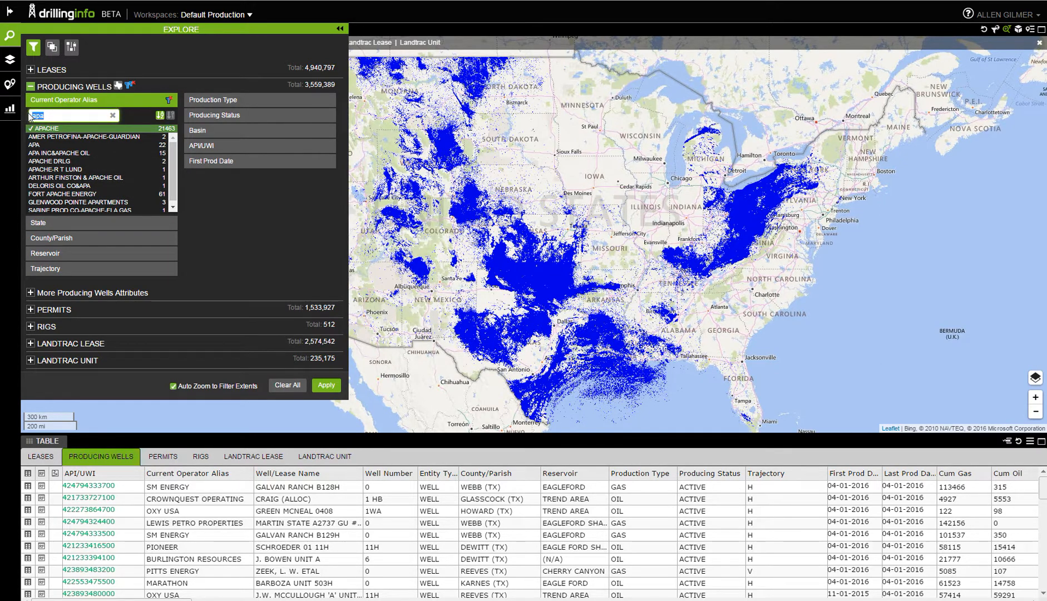
type("anadarko")
left_click(47, 138)
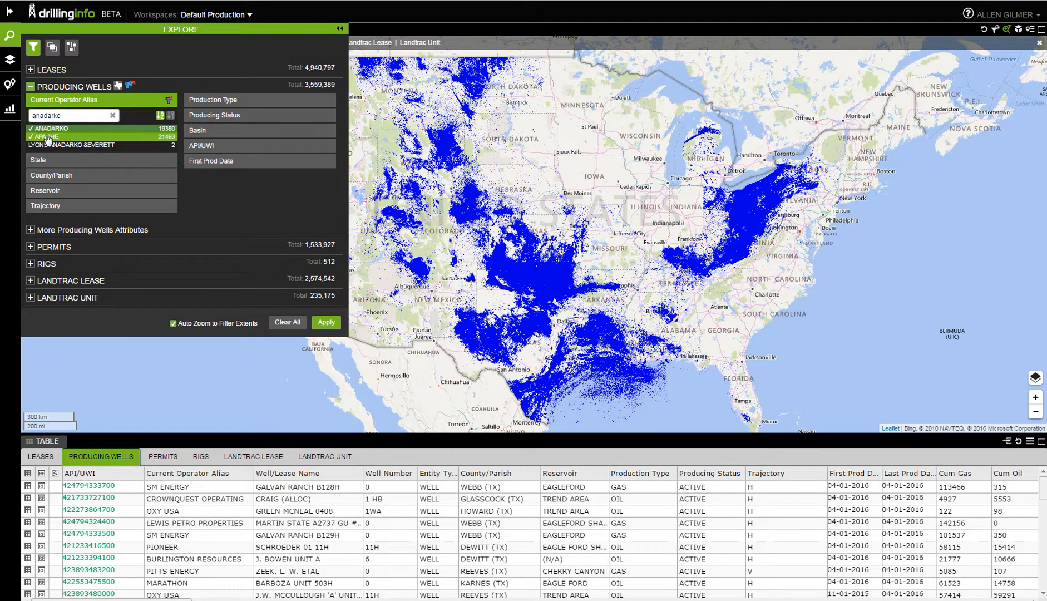
left_click_drag(62, 115, 23, 117)
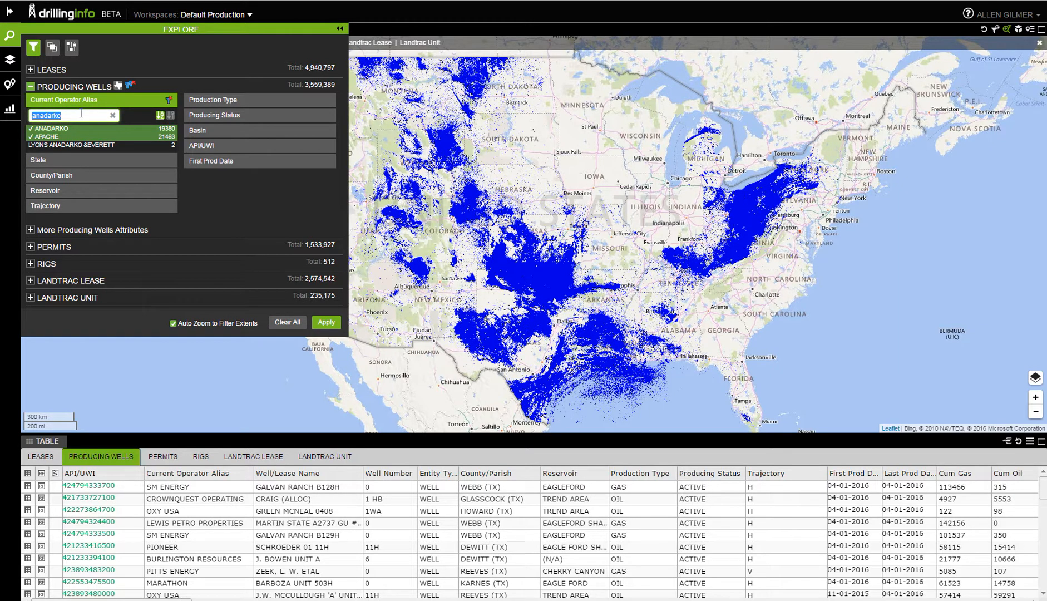
type("chesapeake")
left_click(66, 144)
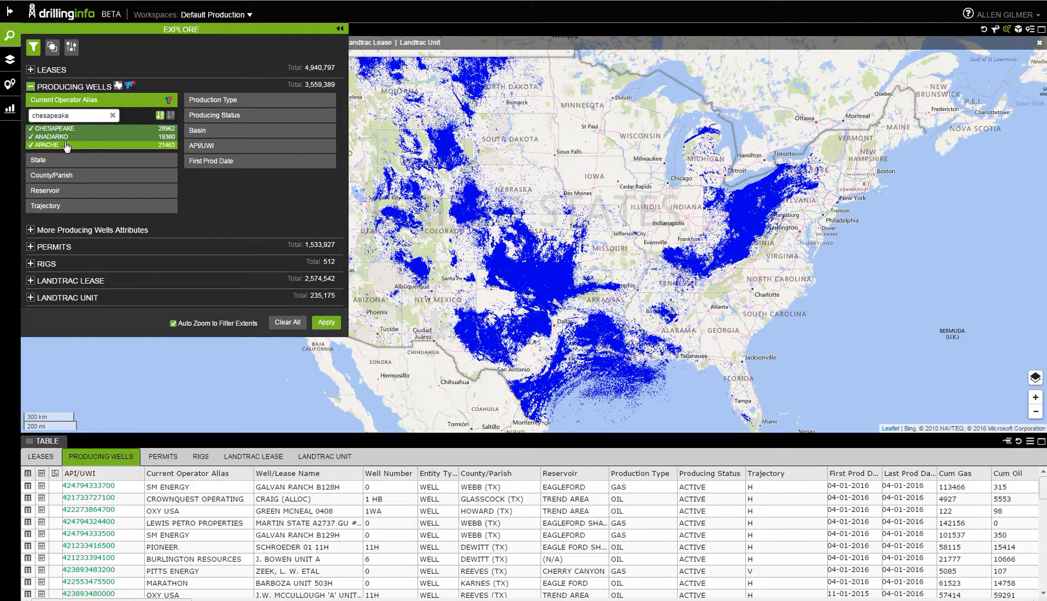
- Set the start of the first production date range to 01-01-2011 and apply the producing wells filters
left_click(207, 161)
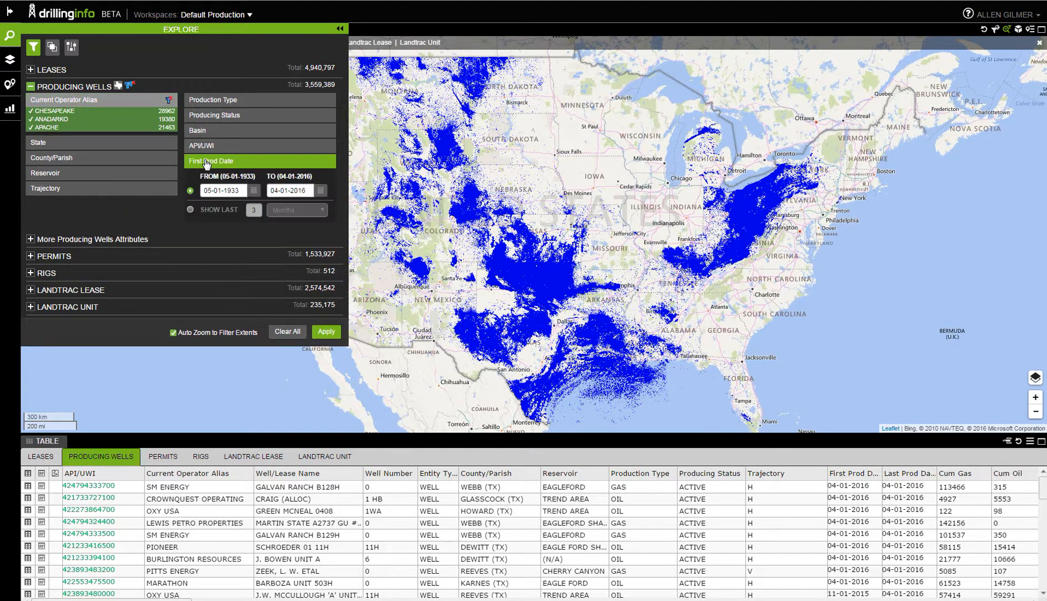
left_click(243, 190)
left_click_drag(239, 190, 208, 191)
left_click(208, 190)
type("1")
left_click_drag(239, 190, 226, 189)
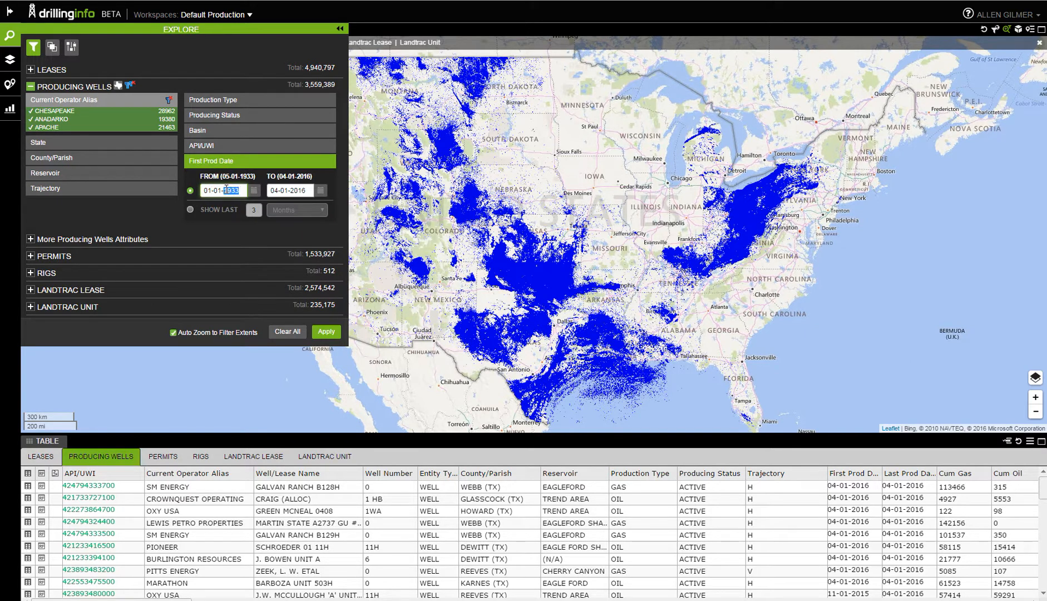
type("2011")
left_click(325, 333)
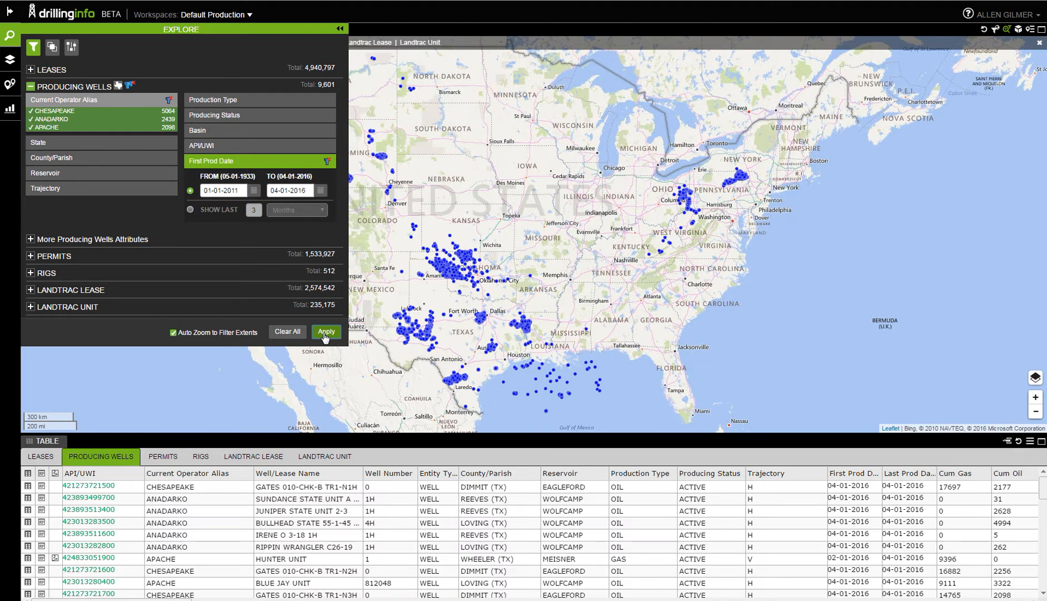
- Restrict the producing wells to trajectory H and apply the filter
left_click(60, 190)
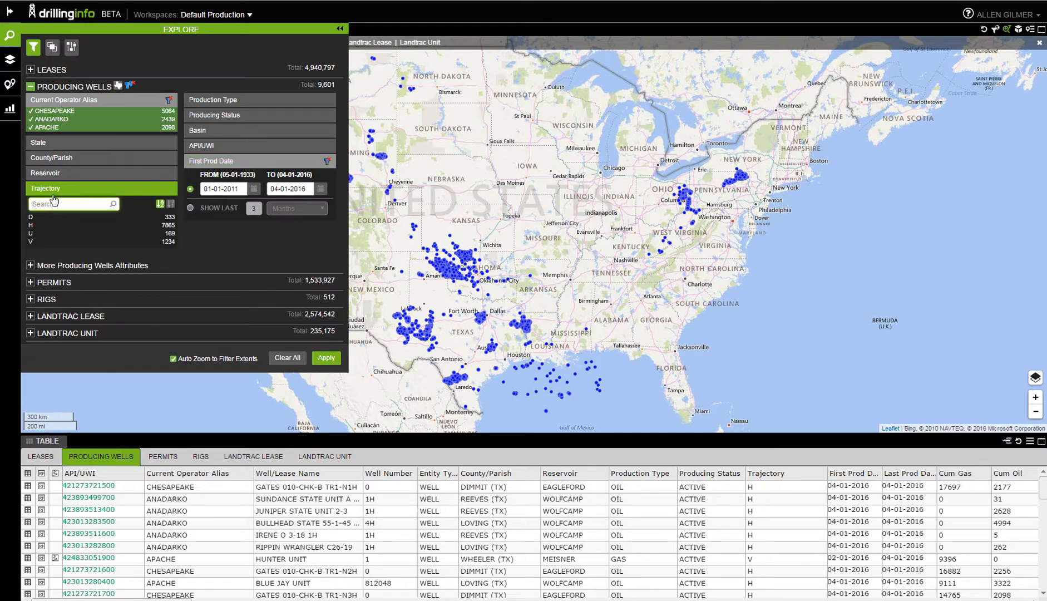
left_click(40, 225)
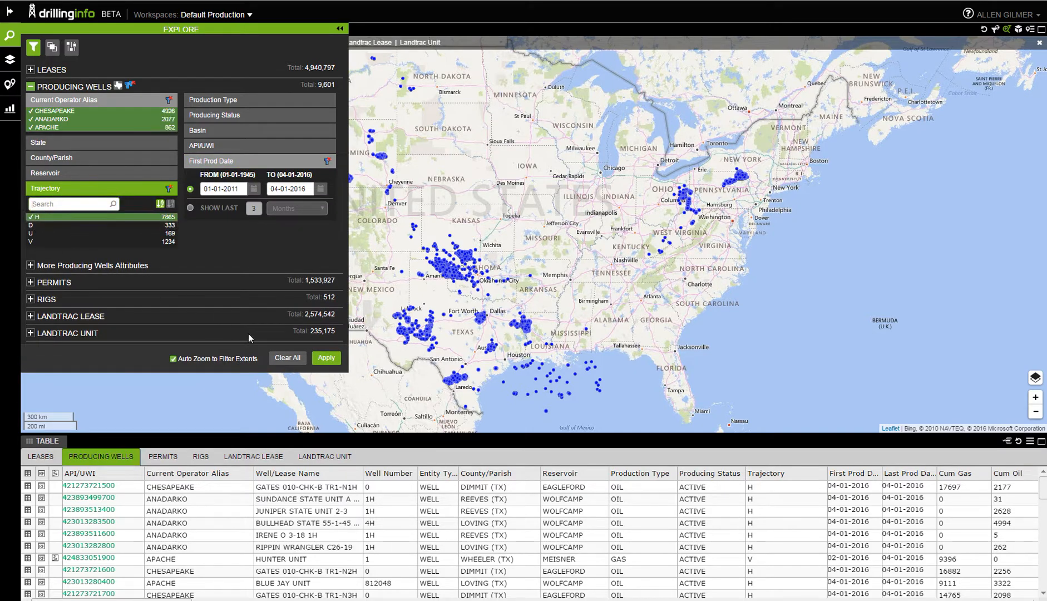
left_click(326, 358)
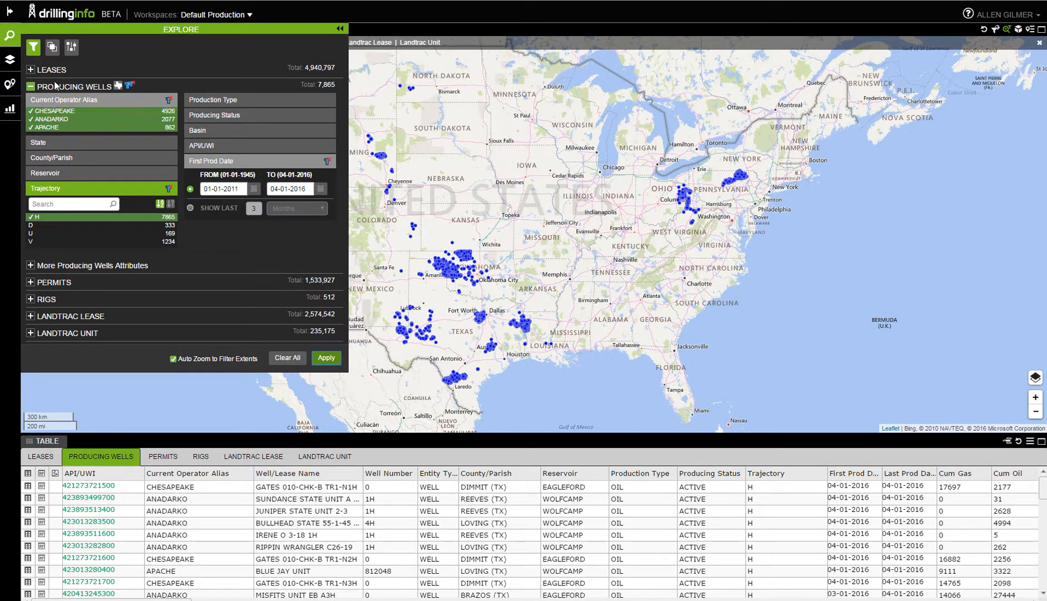
- Group the filtered producing wells by Basin, Current Operator Alias and Reservoir, in that order, and apply the grouping
left_click(52, 48)
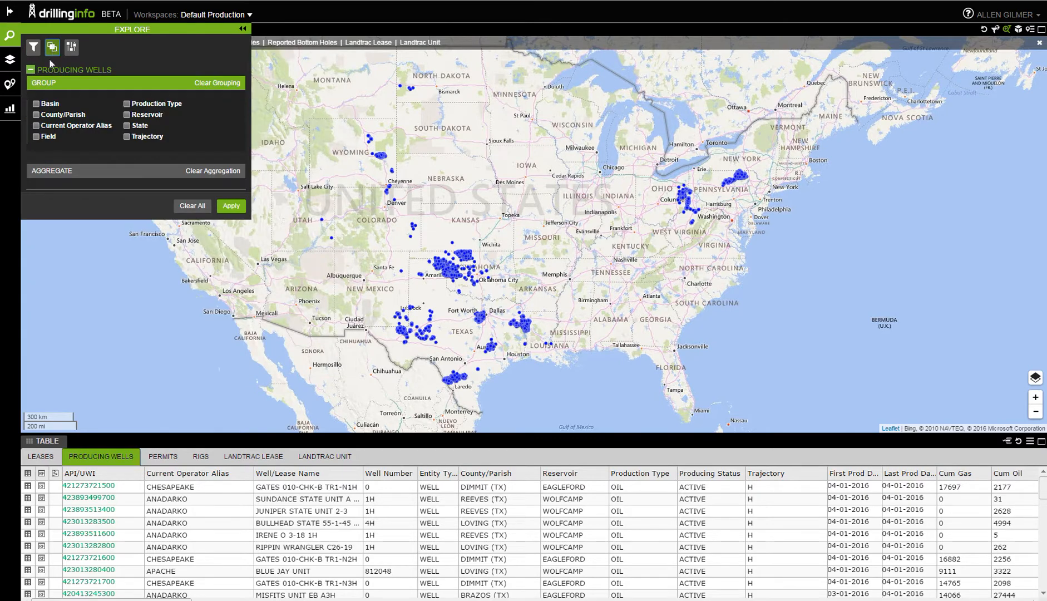
left_click(36, 104)
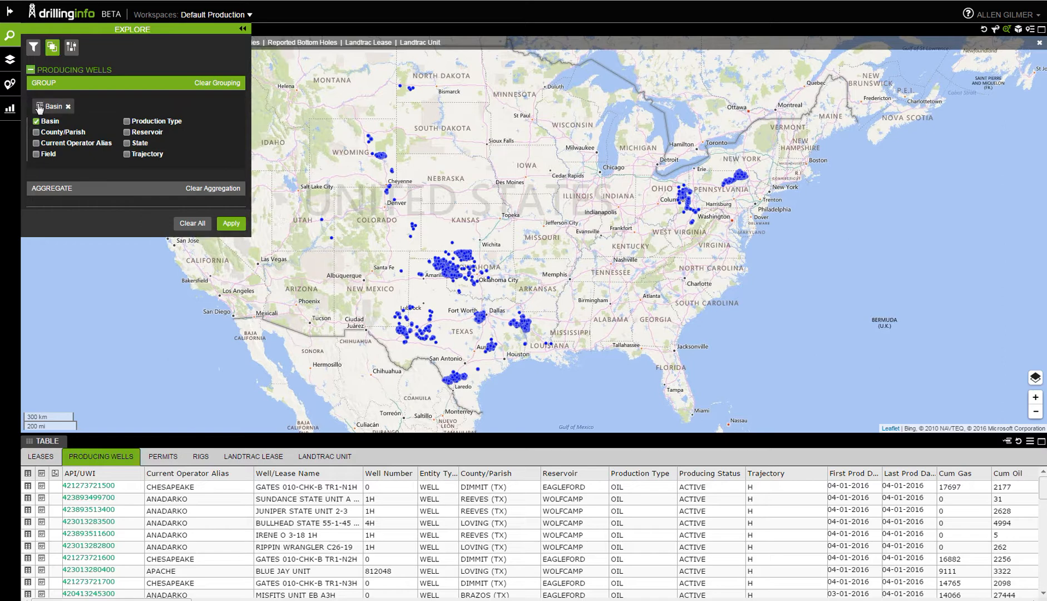
left_click(36, 144)
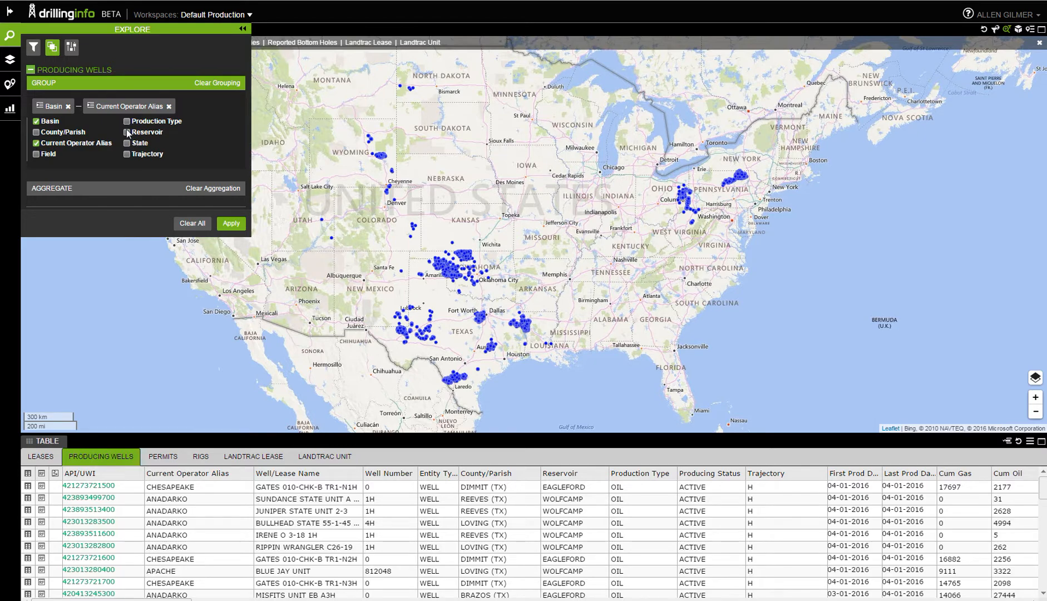
left_click(128, 133)
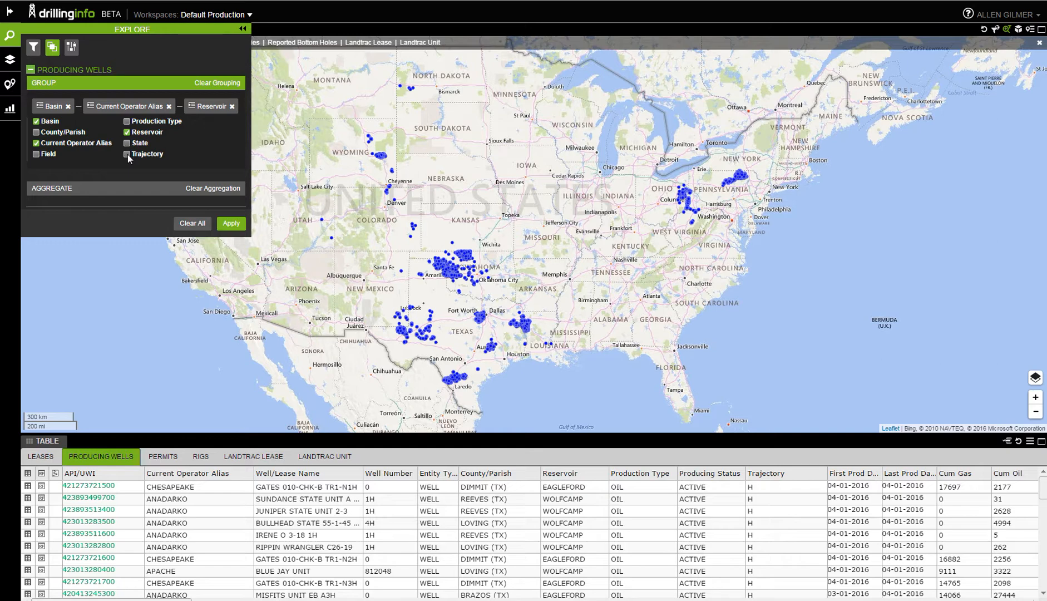
left_click(235, 226)
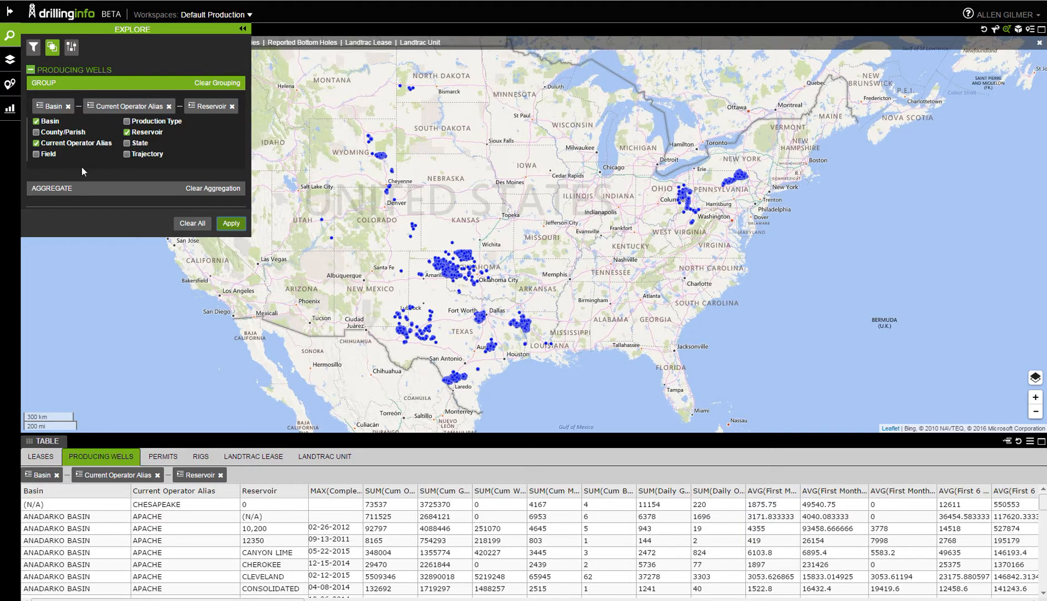
- Review the aggregation method assigned to each field of the grouped producing wells
left_click(77, 190)
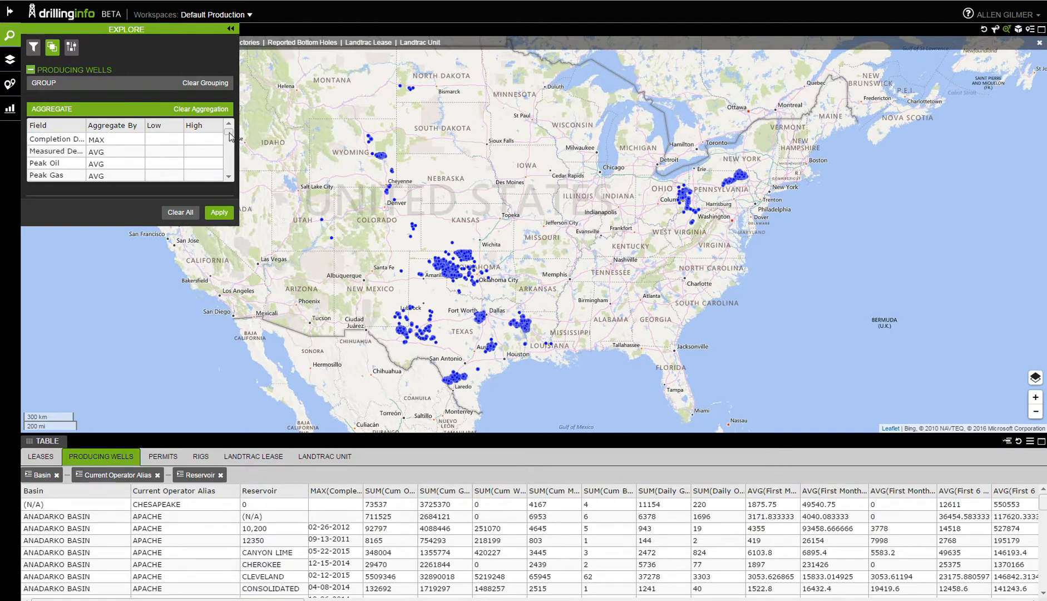
left_click_drag(230, 136, 226, 140)
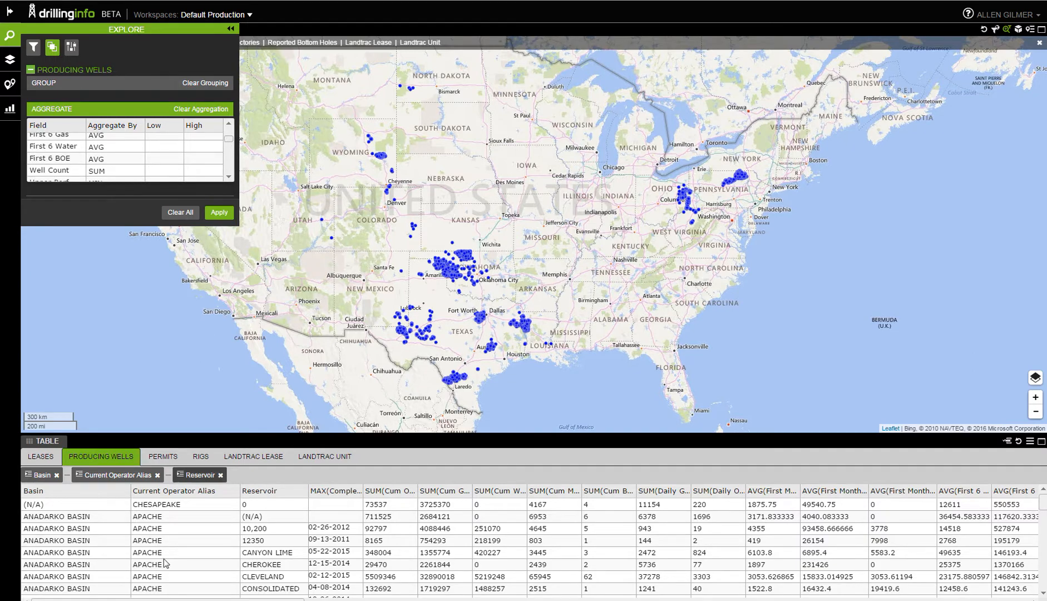
left_click_drag(195, 600, 167, 599)
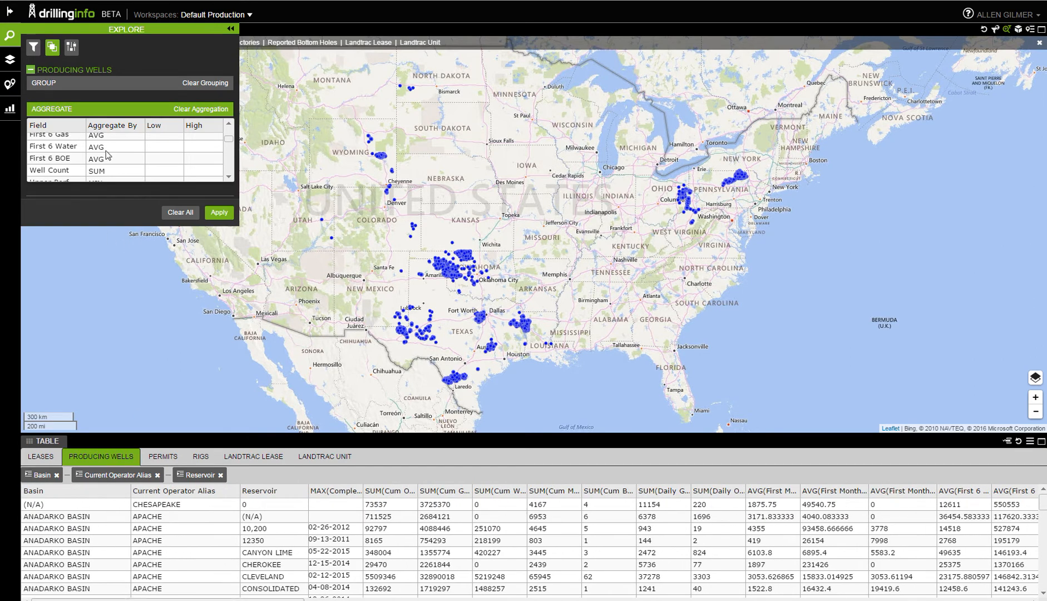
left_click(87, 109)
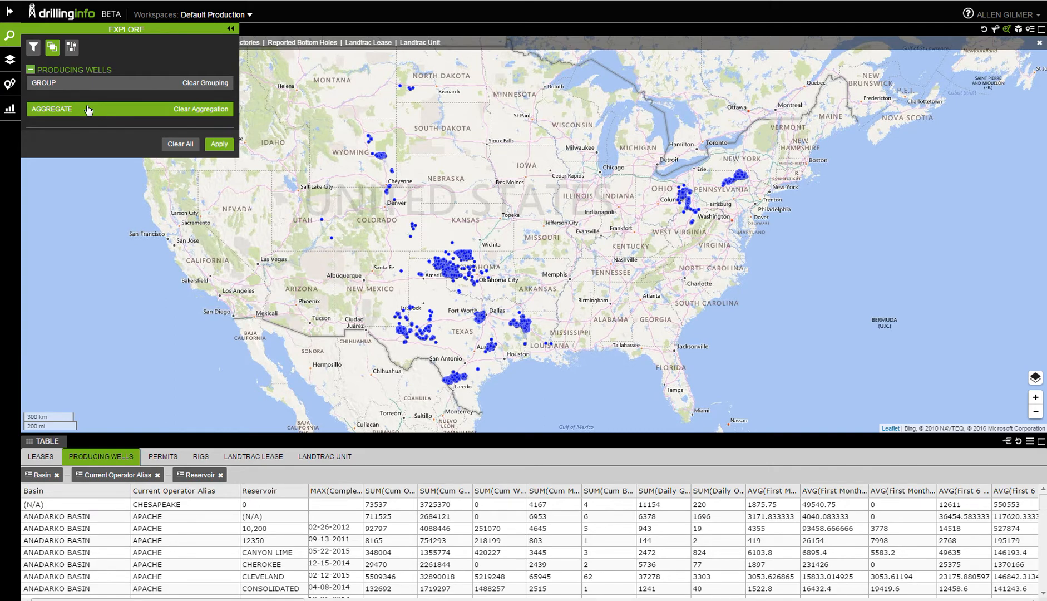
- Export the grouped producing wells table with the description "basin" and download the finished export
left_click(1031, 443)
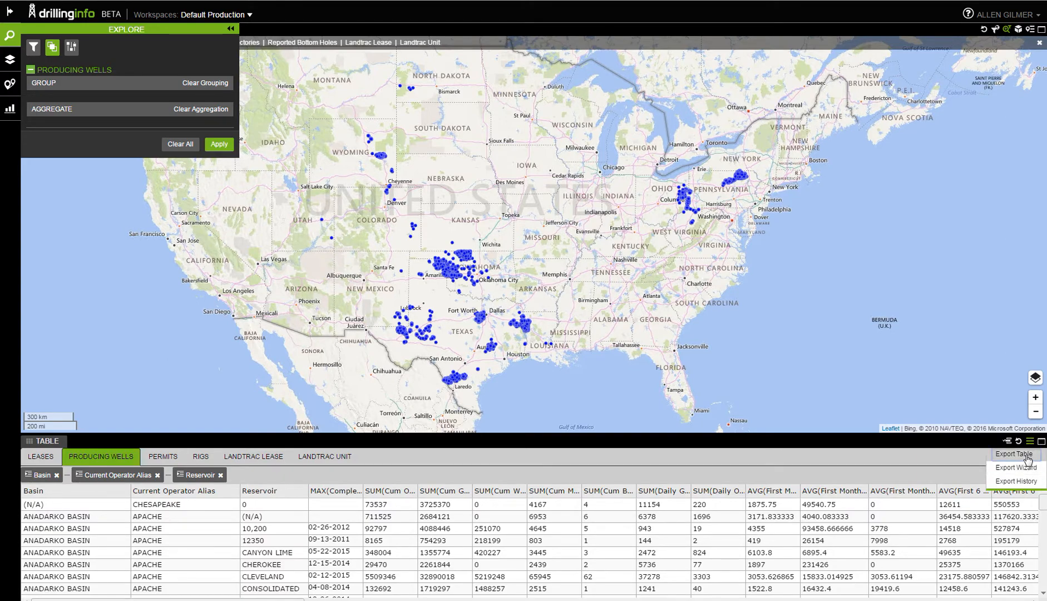
left_click(1027, 456)
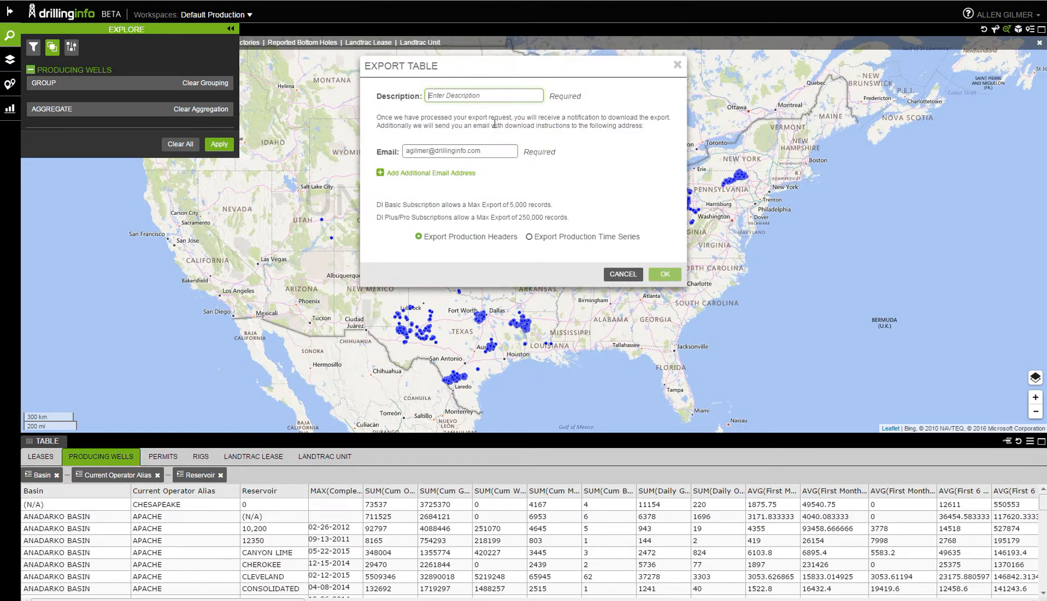
type("basin")
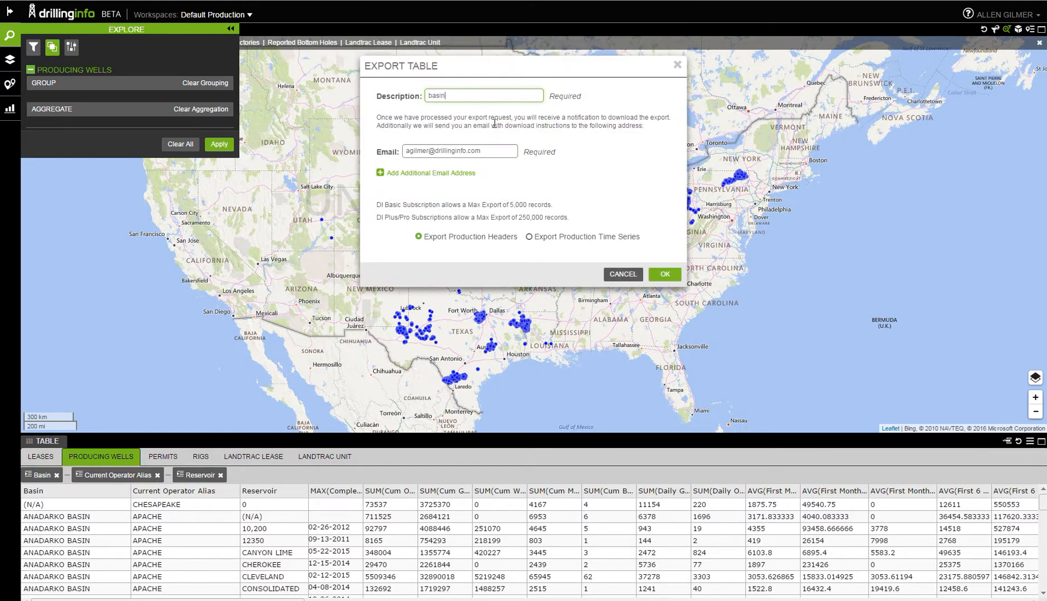
left_click(666, 275)
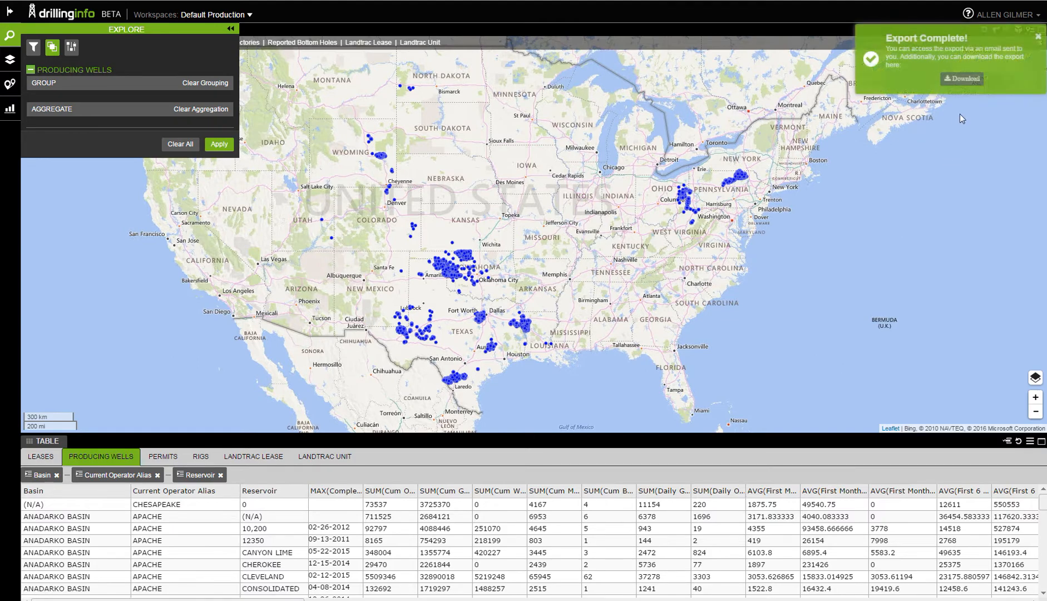
left_click(967, 79)
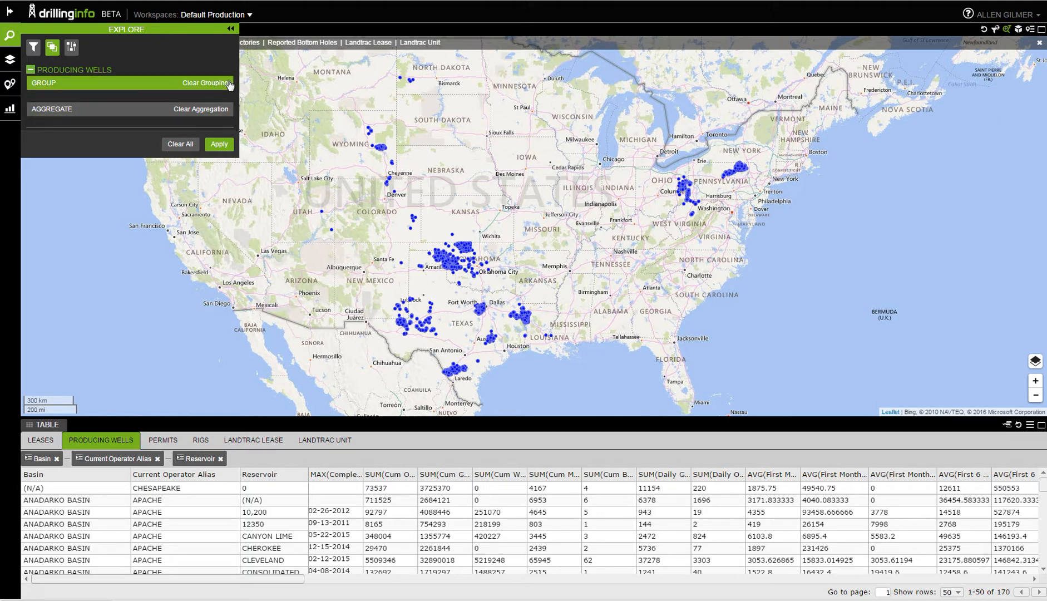
- Create a Comparative Group Chart of the 5 highest groups by First 12 BOE and inspect the Permian Basin, Apache, Wolfcamp bar
left_click(232, 30)
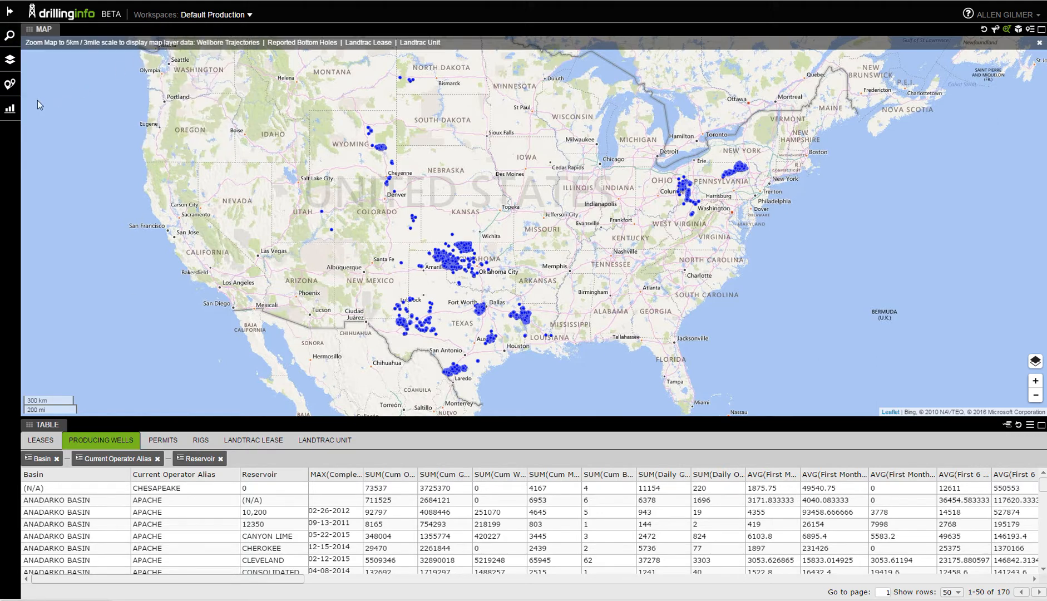
left_click(10, 110)
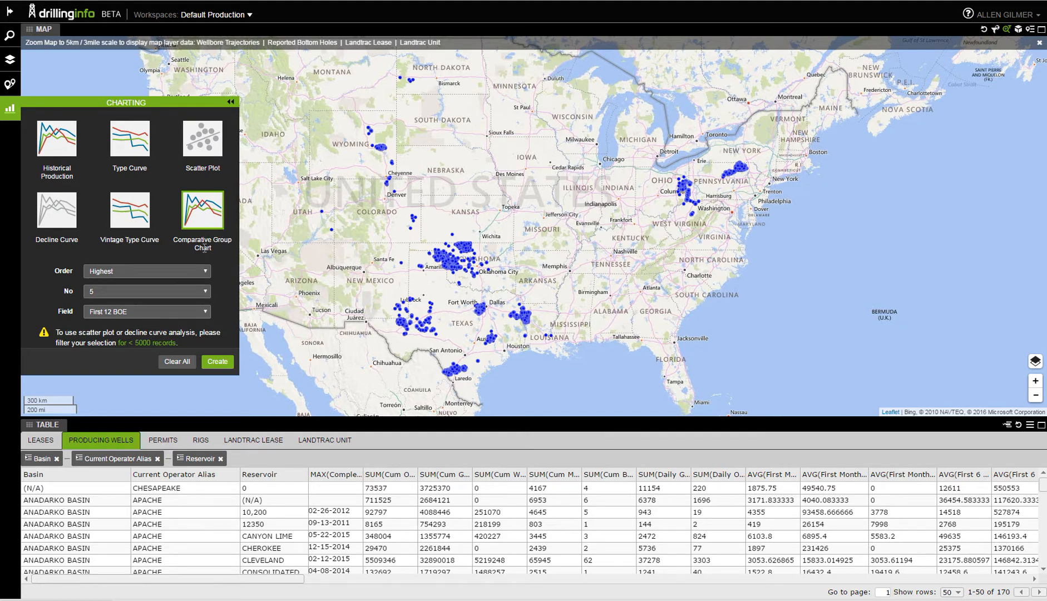
left_click(216, 362)
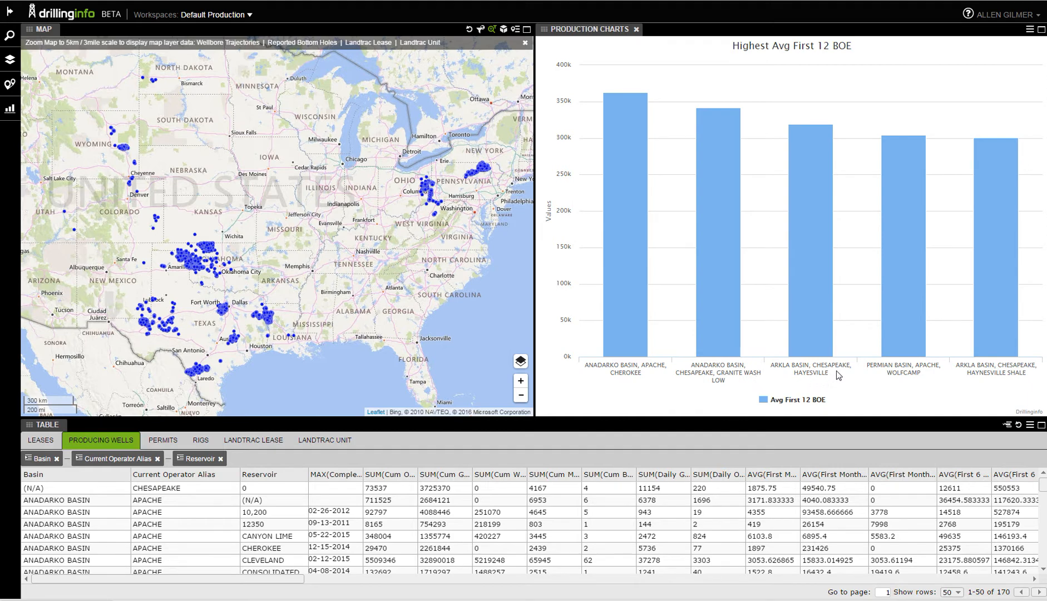
mouse_move(876, 309)
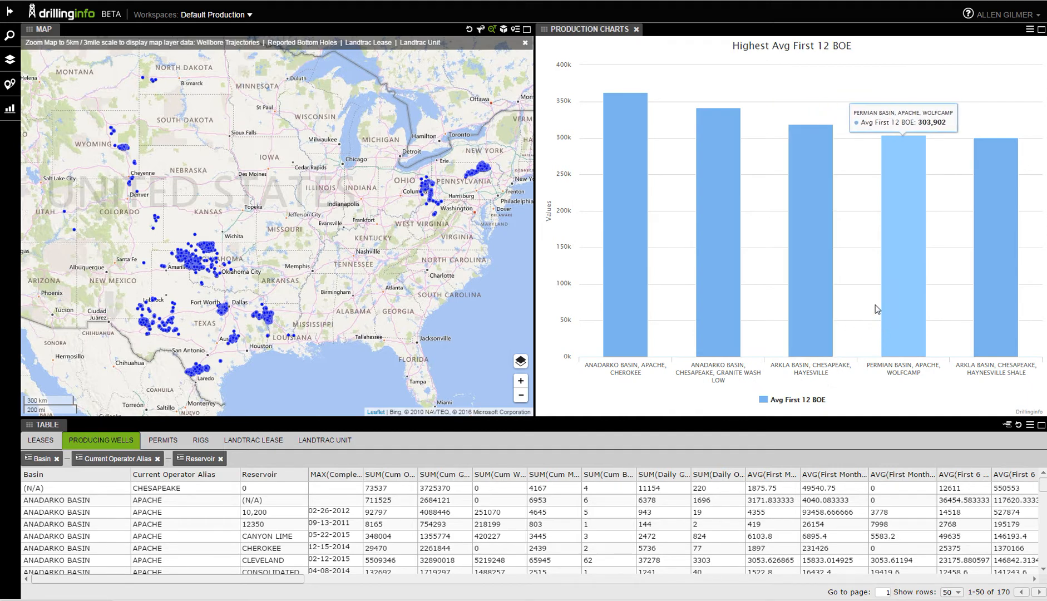